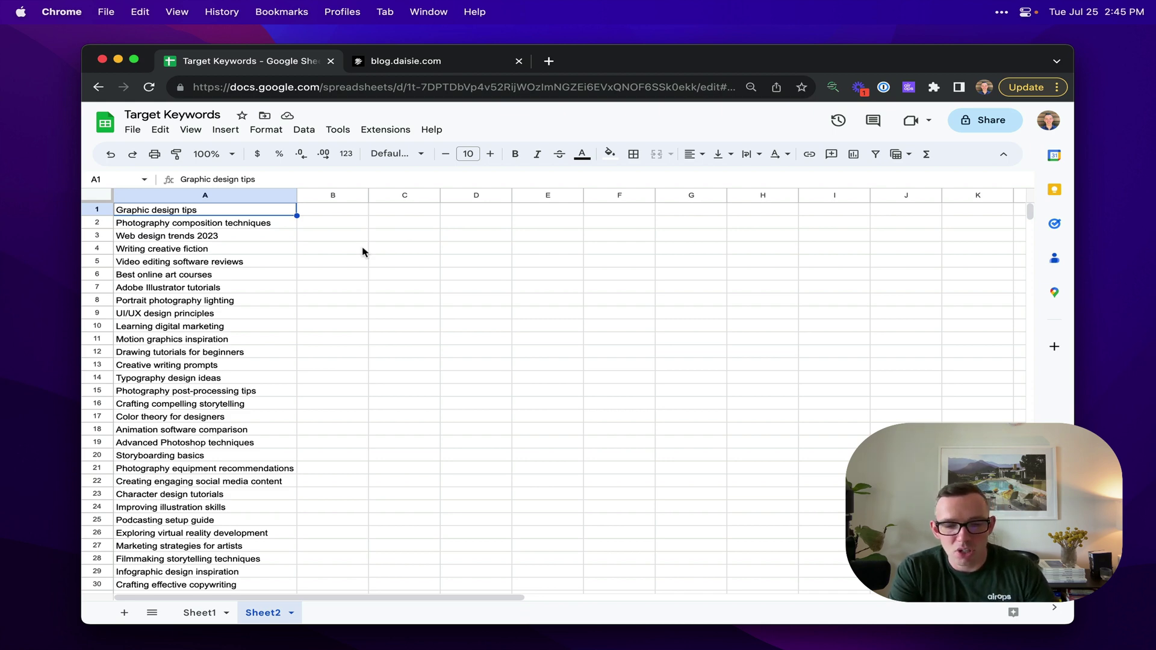
Switch from the Target Keywords sheet to the blog.daisie.com tab.
left_click(425, 67)
Read through the 'Organize & Edit Photos: 5 Darktable Tips' article, then return to the blog.
left_click(354, 342)
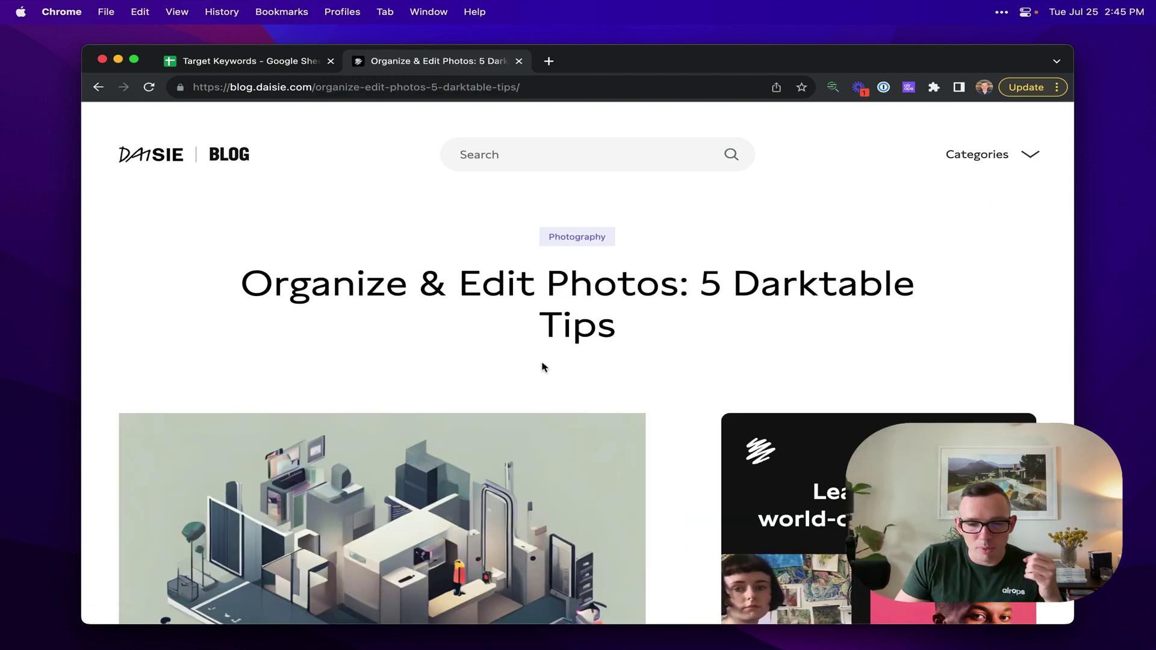
scroll(712, 477, "down", 5)
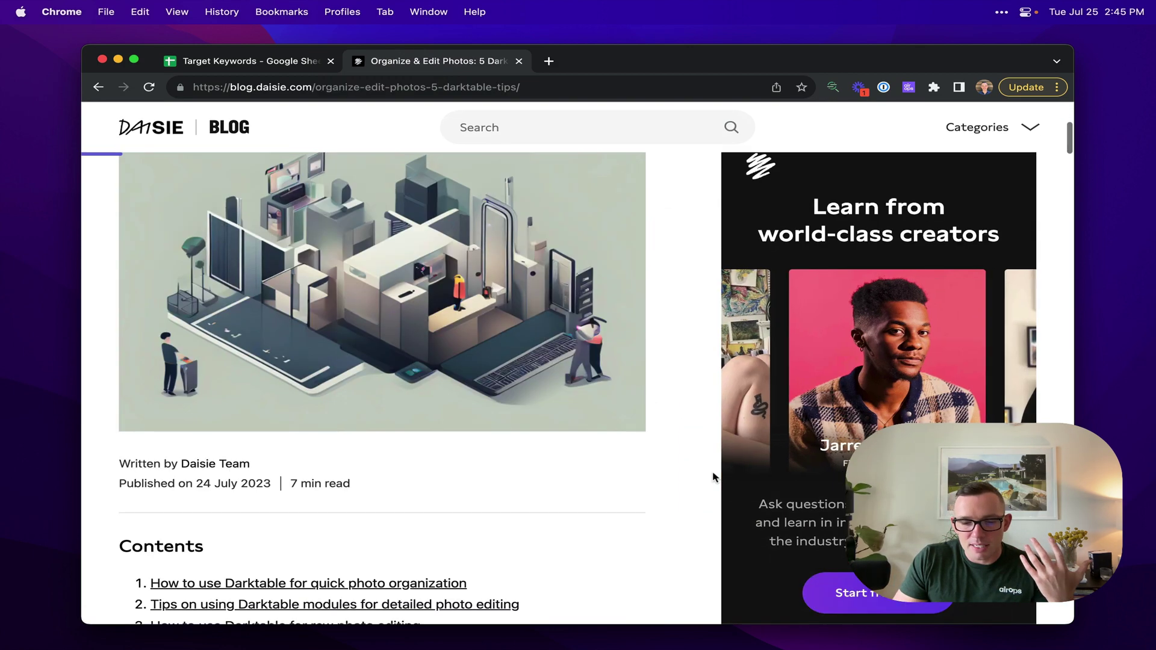
scroll(712, 477, "down", 10)
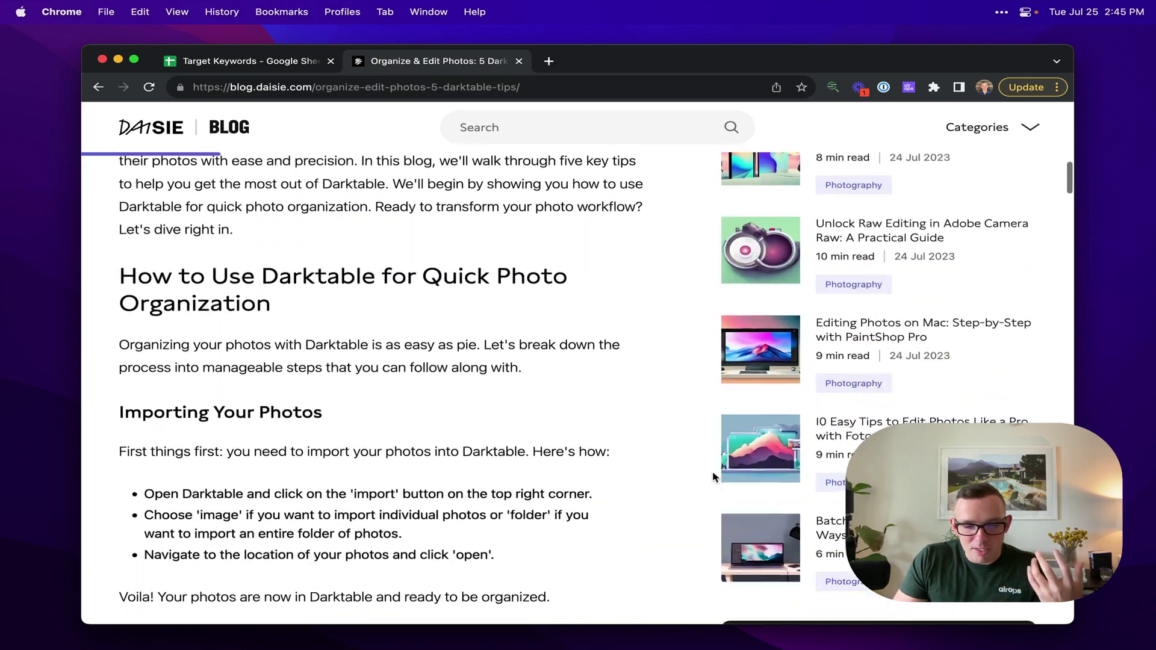
scroll(712, 477, "down", 15)
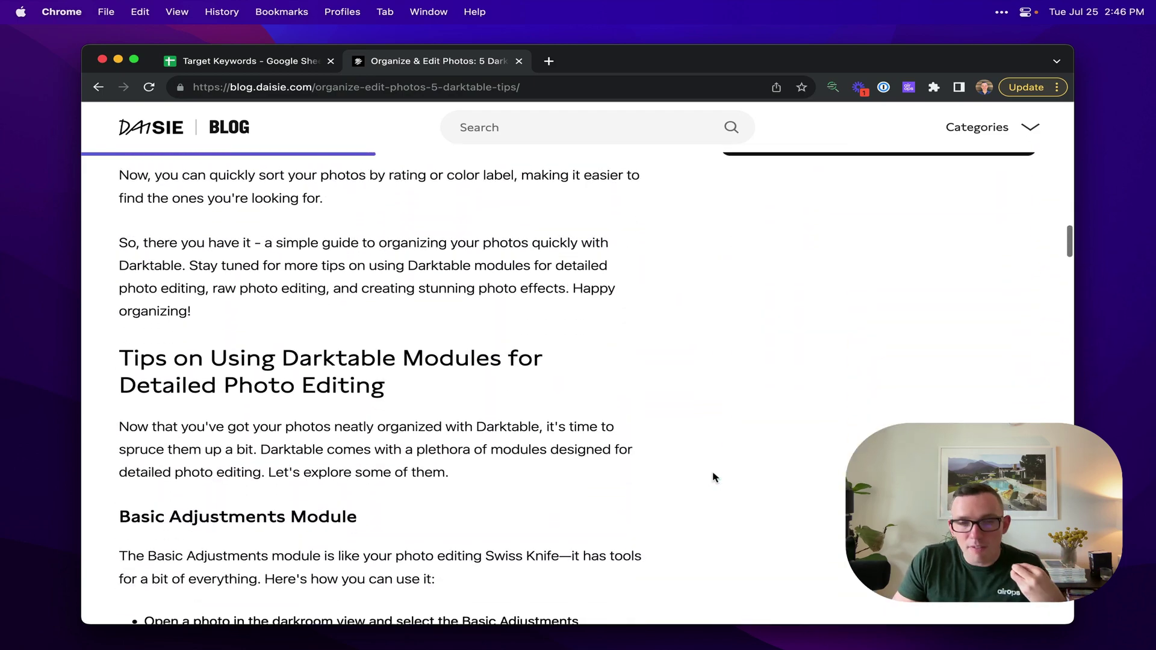
scroll(712, 477, "down", 10)
scroll(712, 477, "up", 20)
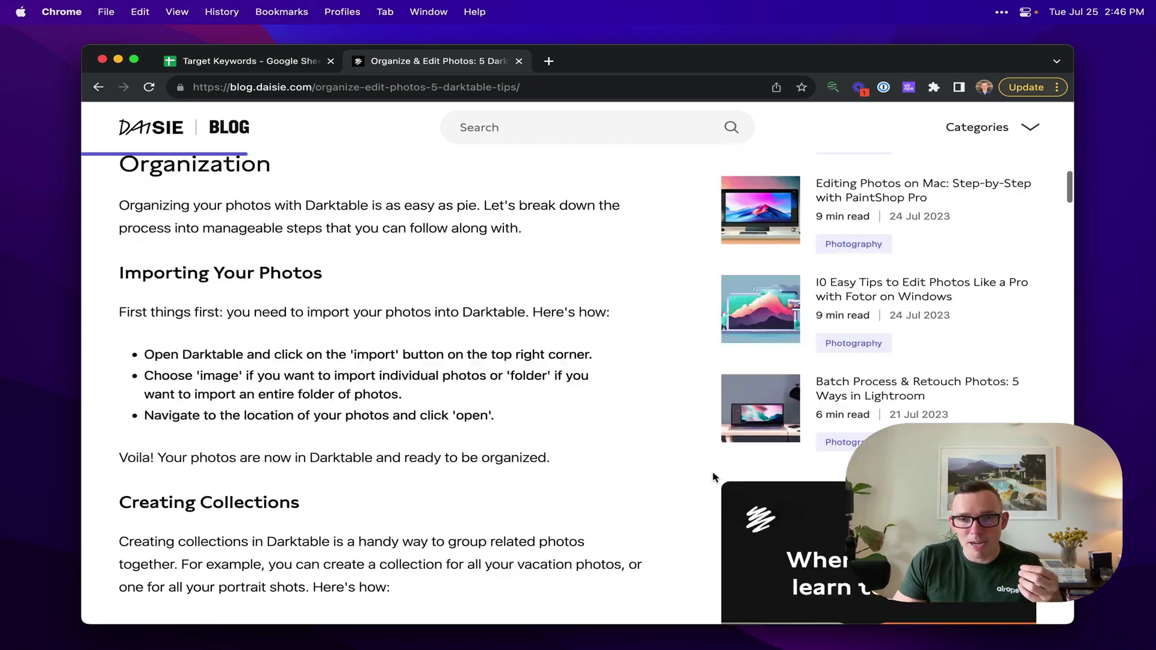
scroll(712, 477, "up", 15)
left_click(99, 88)
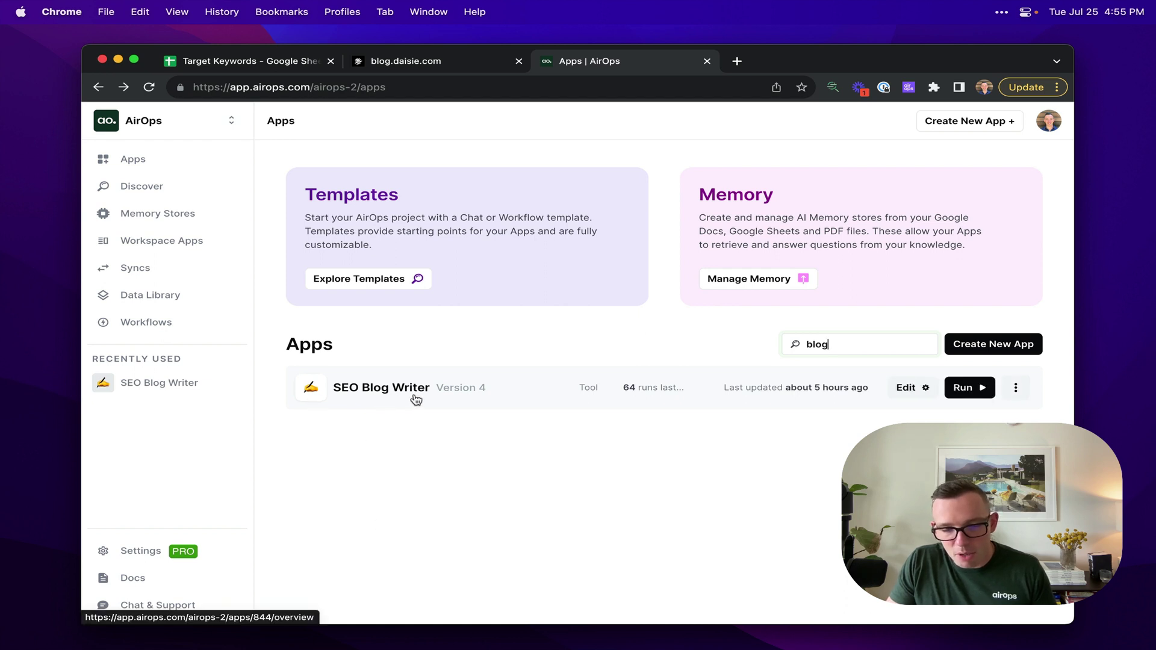
Open the SEO Blog Writer app in the editor with the canvas zoomed to 70%.
left_click(912, 389)
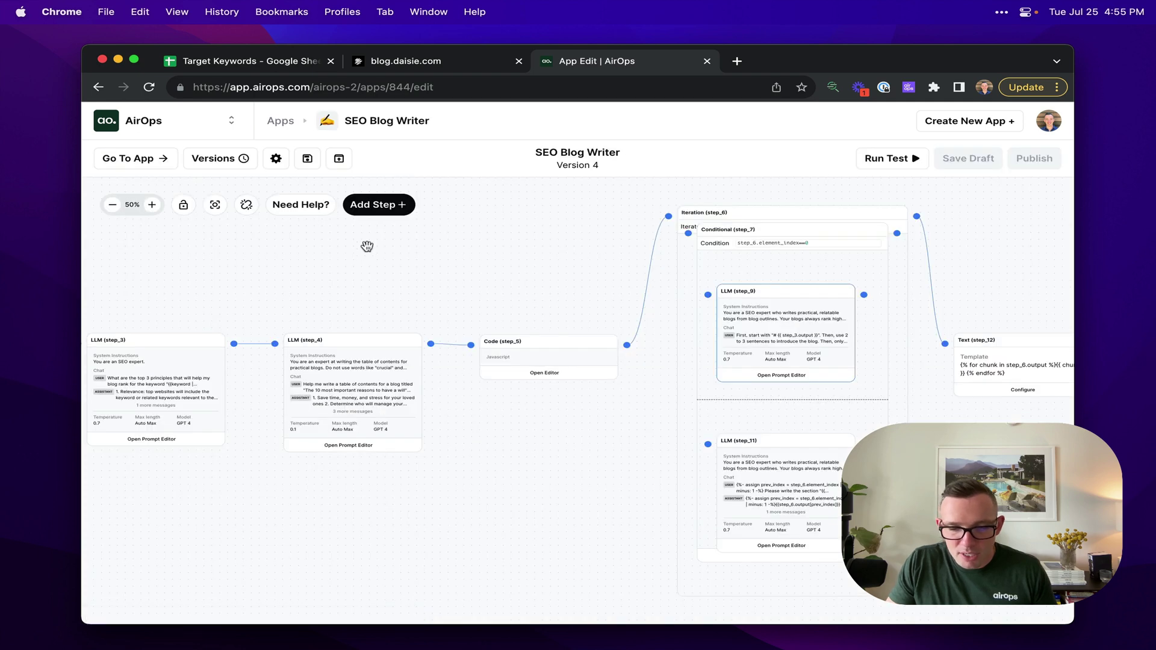
scroll(446, 299, "up", 3)
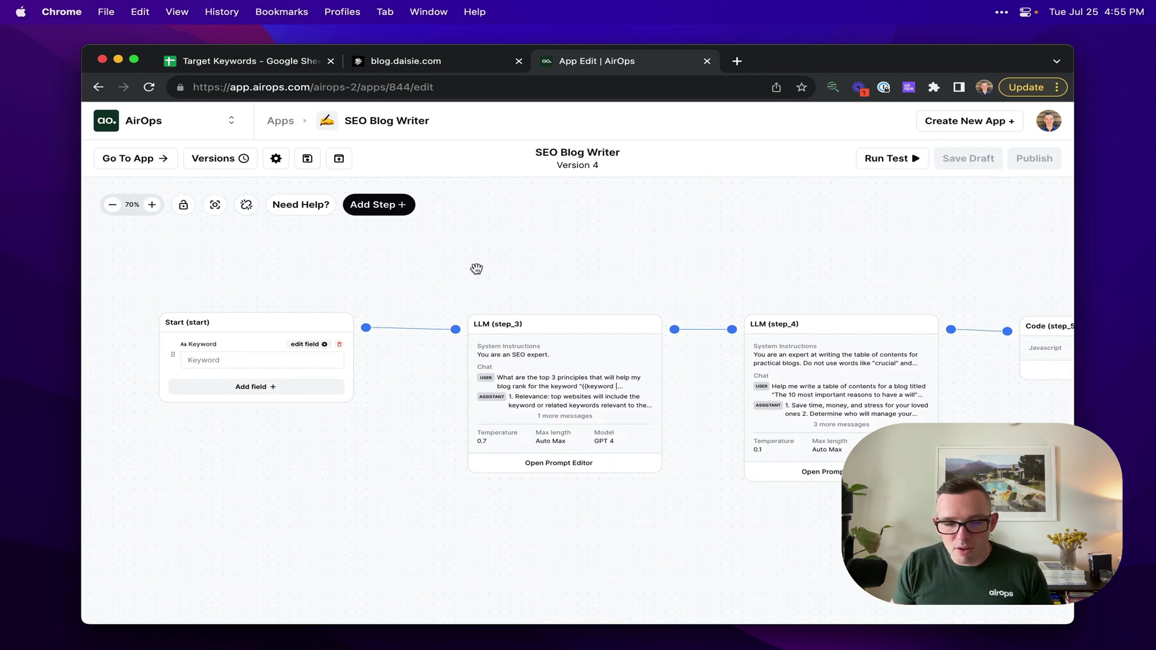
Preview the list of addable step types, then close it and nudge the canvas.
left_click(397, 207)
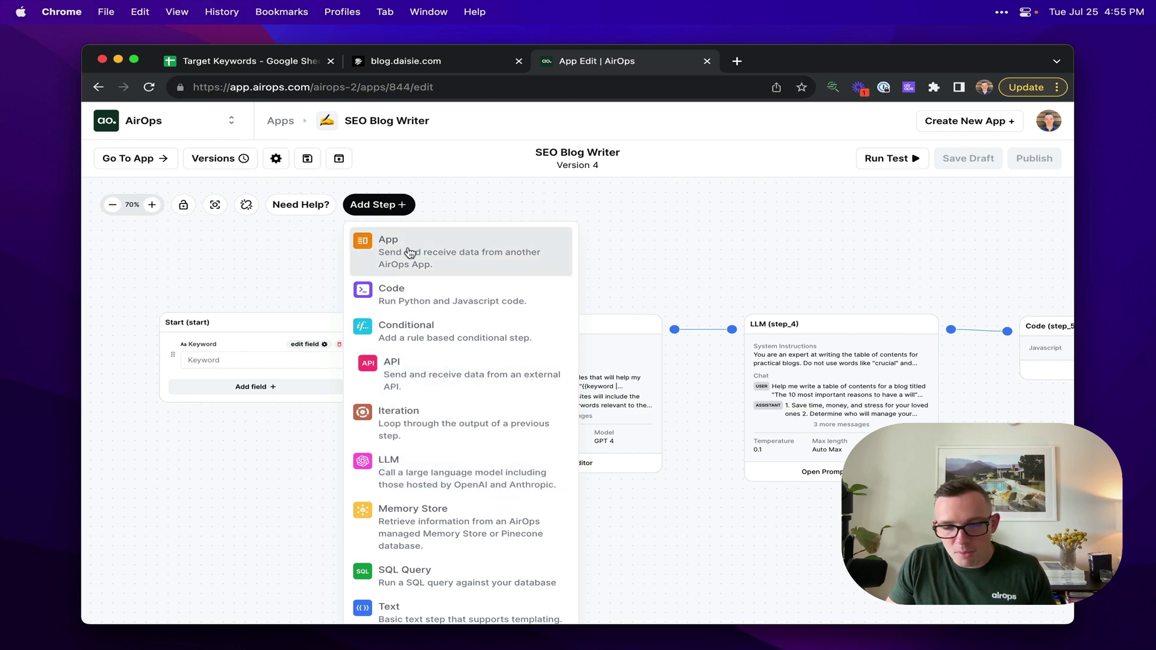
left_click(392, 206)
left_click_drag(464, 235, 459, 232)
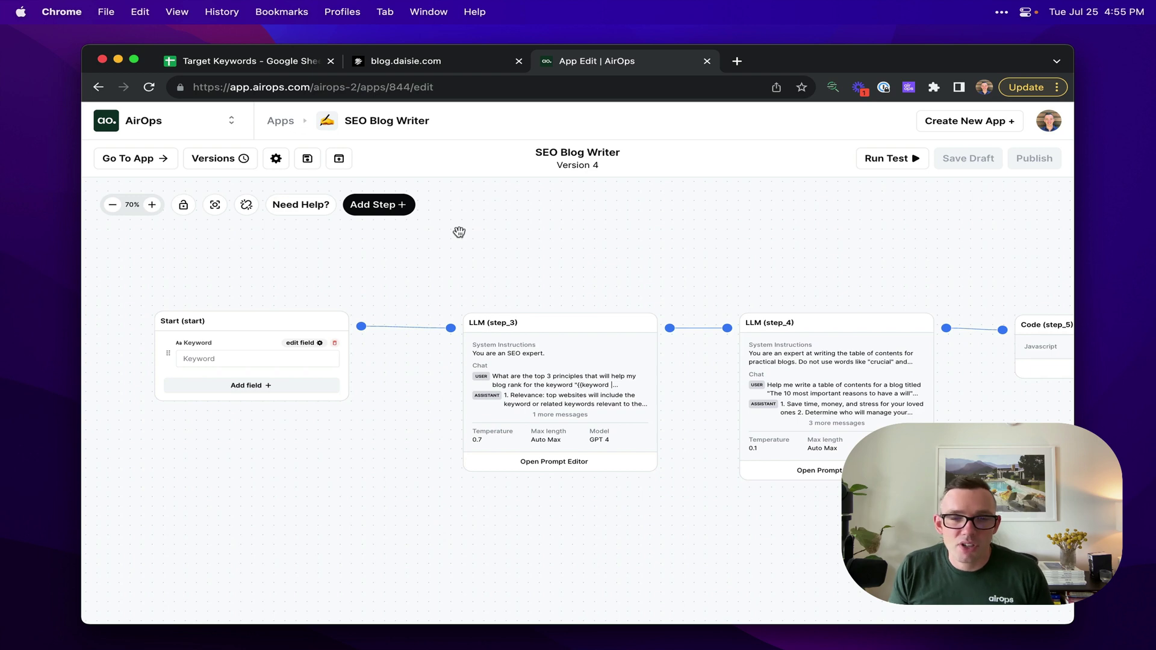
left_click_drag(562, 249, 555, 252)
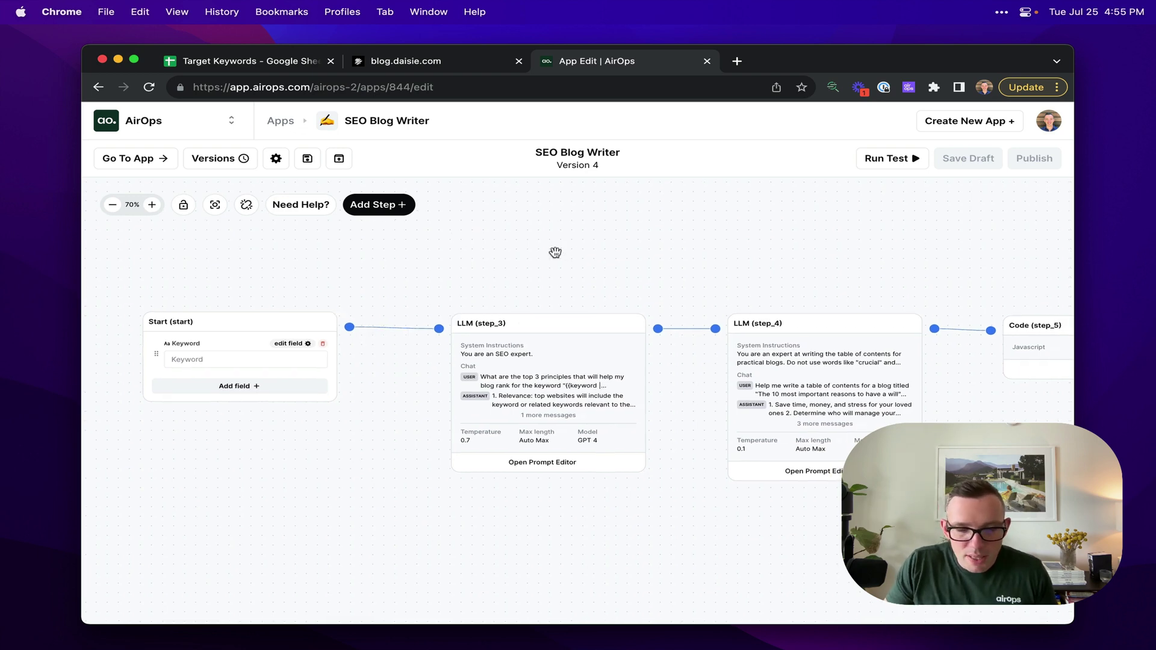
Pan past the Code and LLM steps to the End node, then bring up the app's Run Once page.
left_click_drag(678, 279, 496, 264)
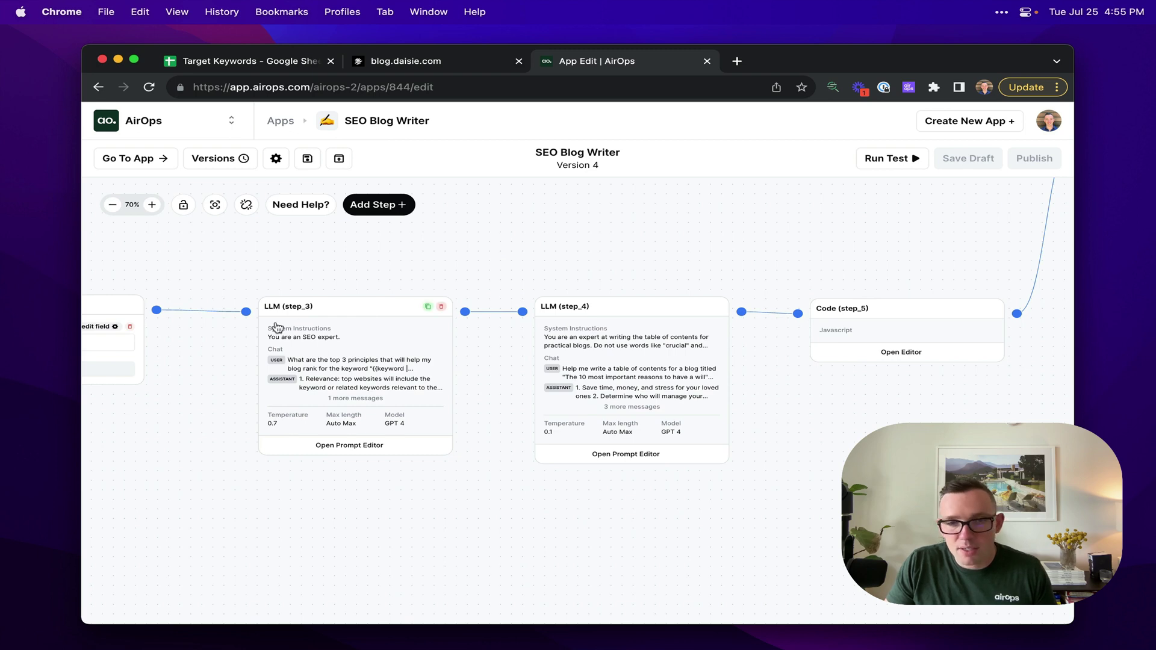
left_click_drag(612, 256, 484, 256)
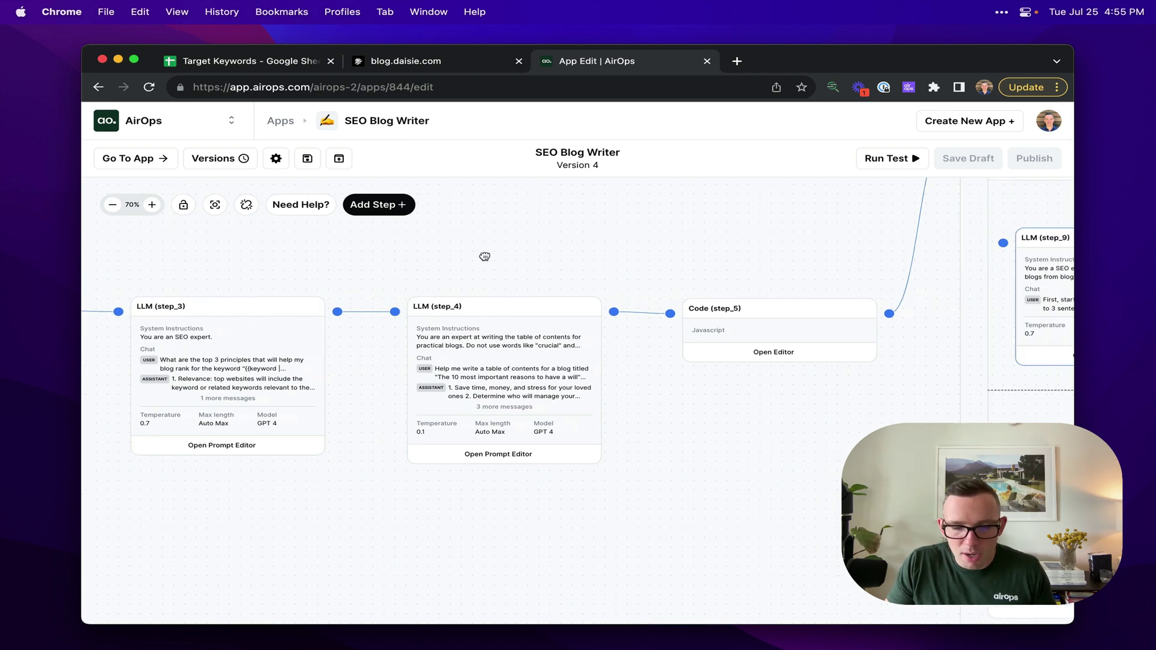
left_click_drag(795, 421, 433, 434)
scroll(499, 433, "down", 3)
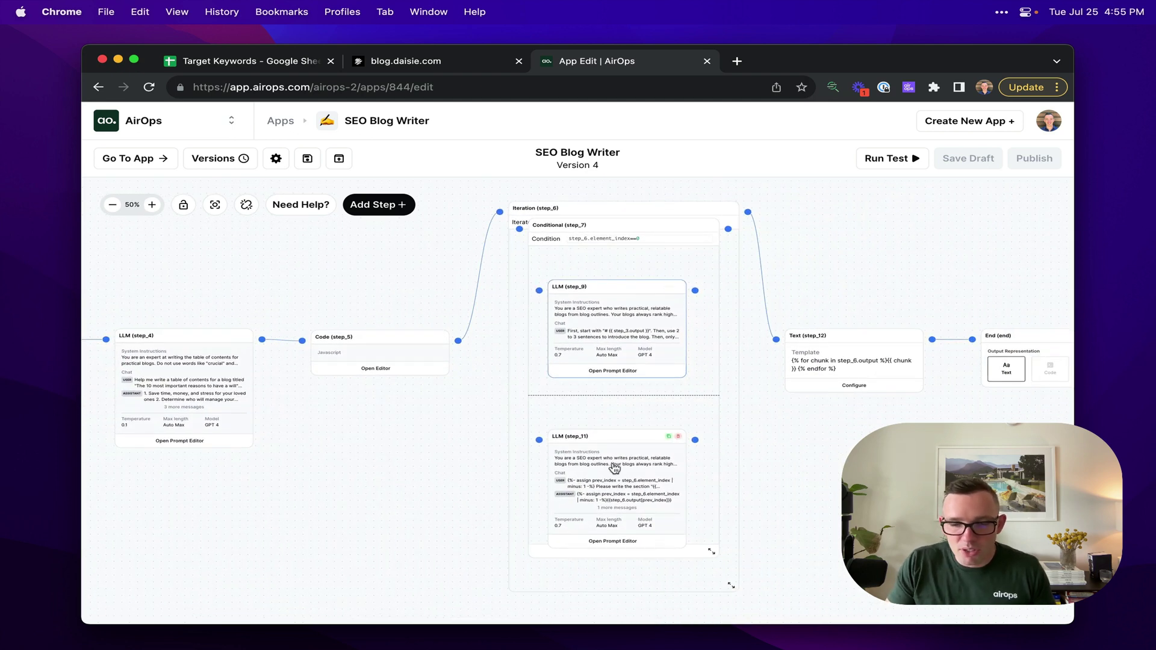
scroll(753, 449, "right", 4)
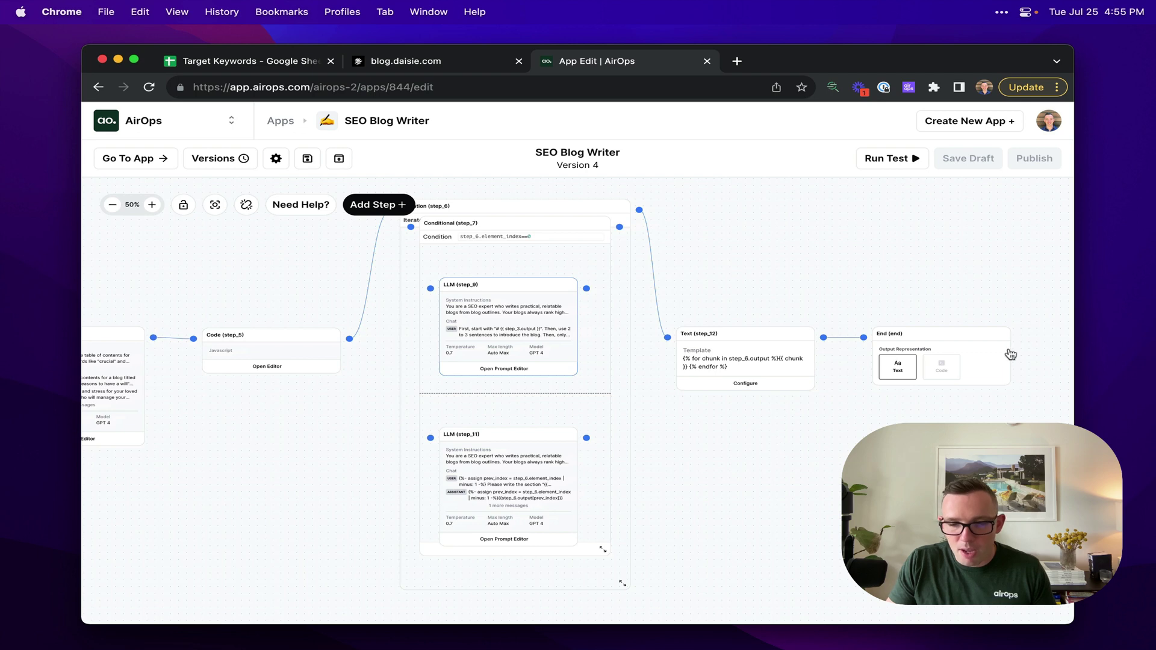
left_click(144, 160)
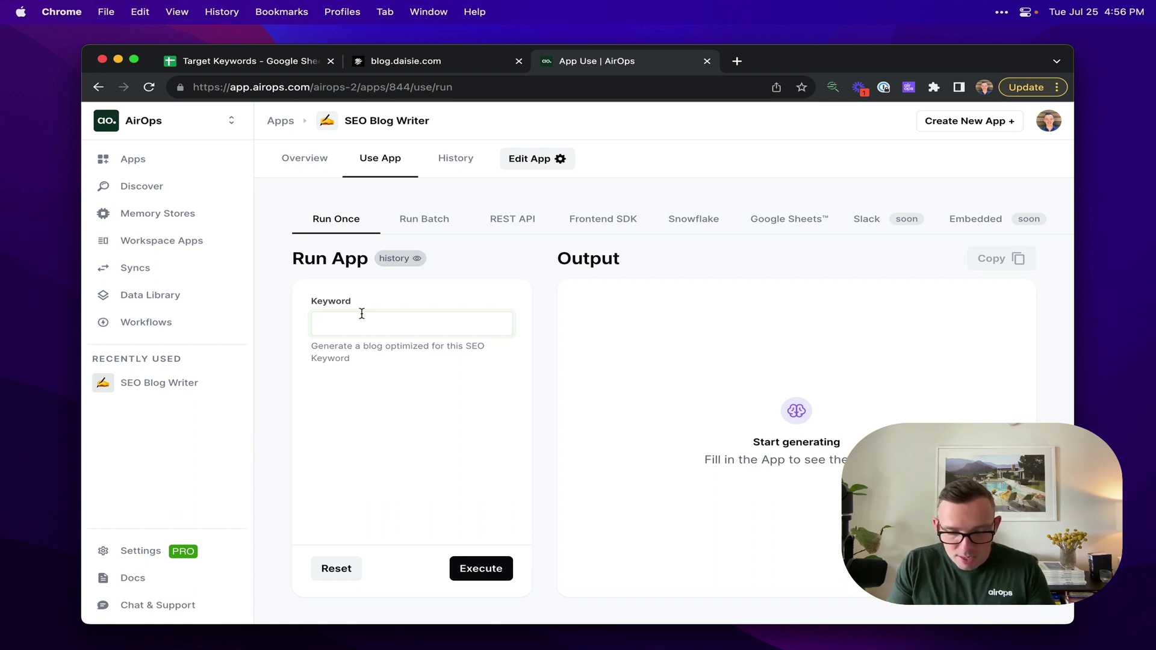
Run the app on the keyword 'Miami Beach' to generate a blog post.
type("Miami Beach")
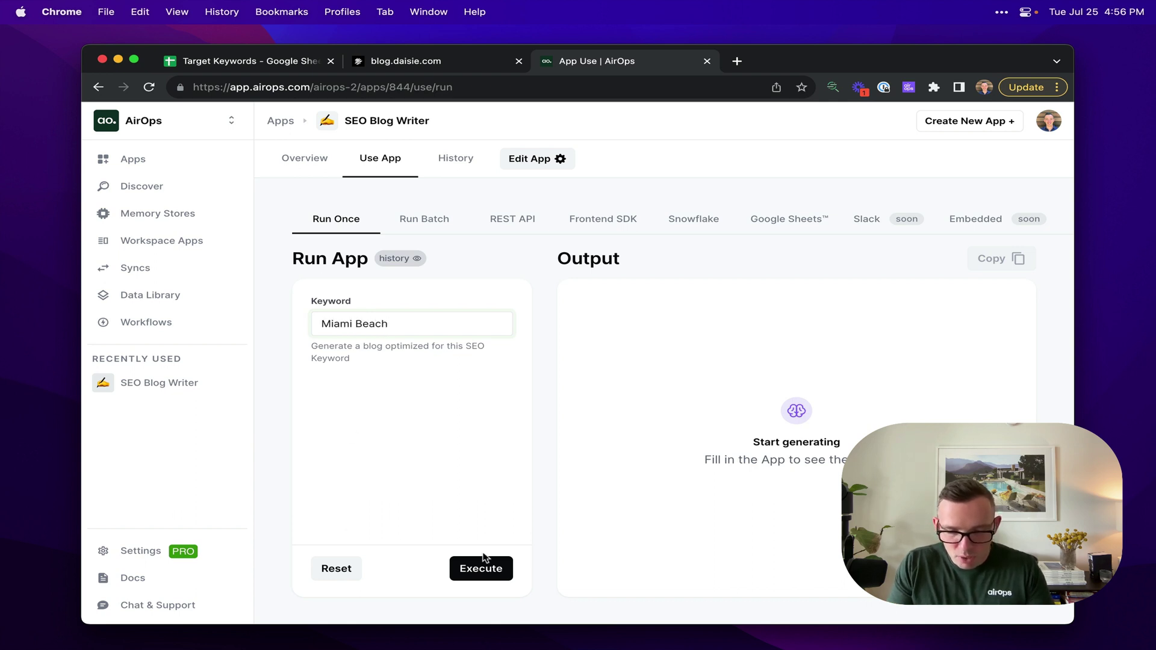
left_click(485, 564)
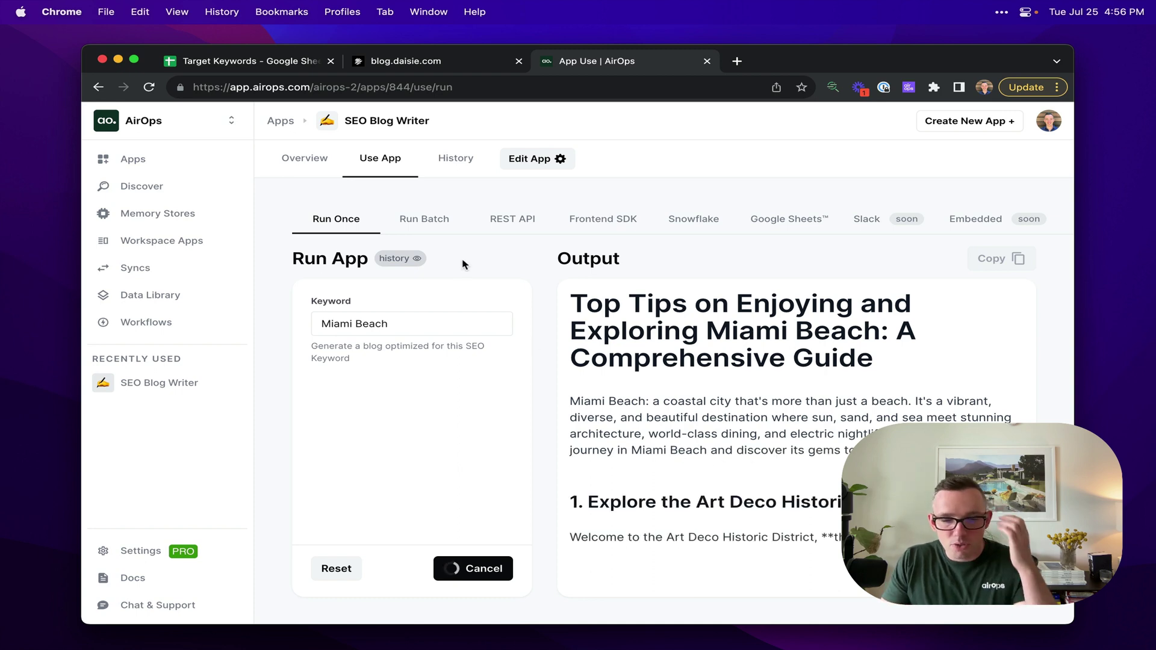
Check the Target Keywords spreadsheet, then batch-run the app on the uploaded Target Keywords CSV.
left_click(434, 222)
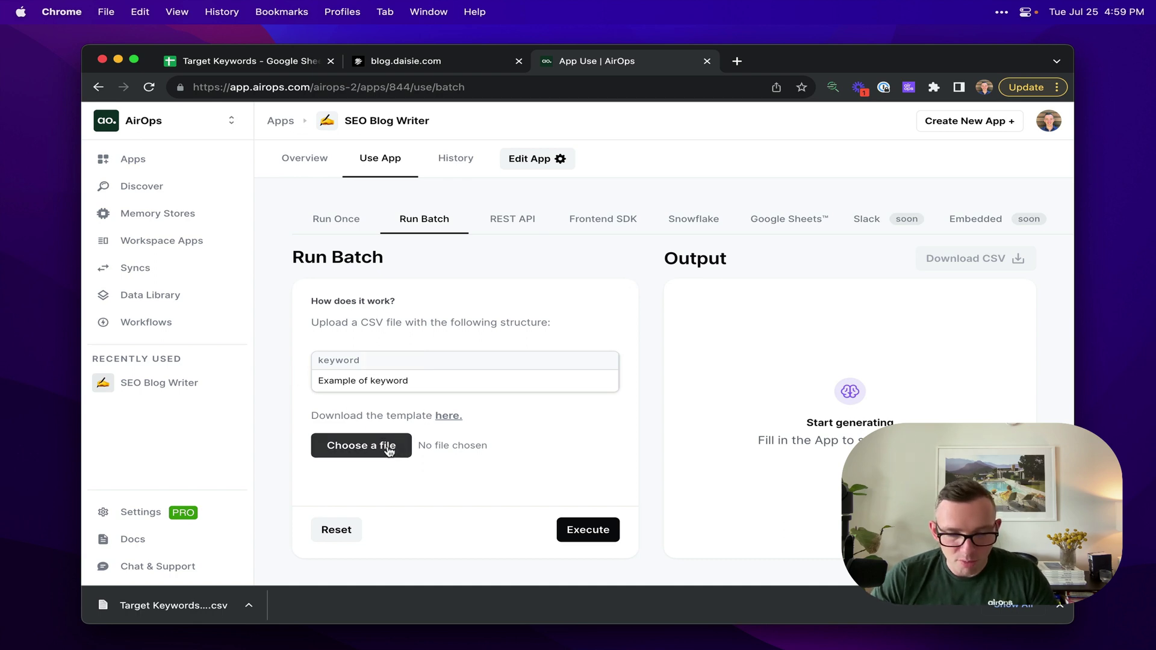
left_click(253, 61)
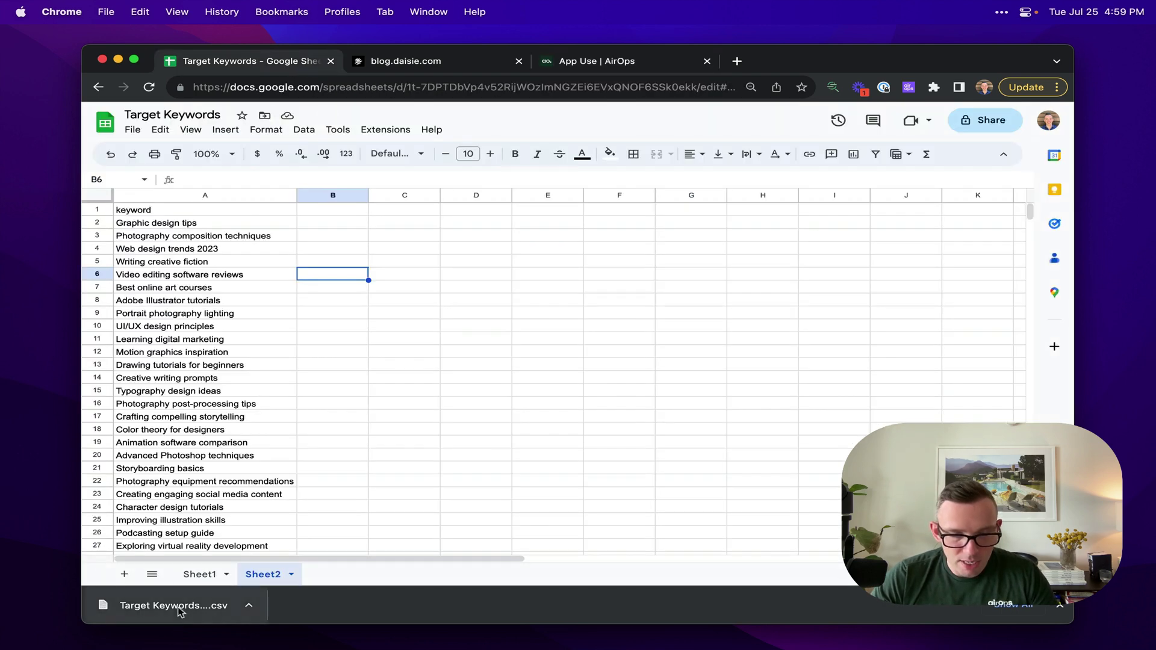
left_click(620, 61)
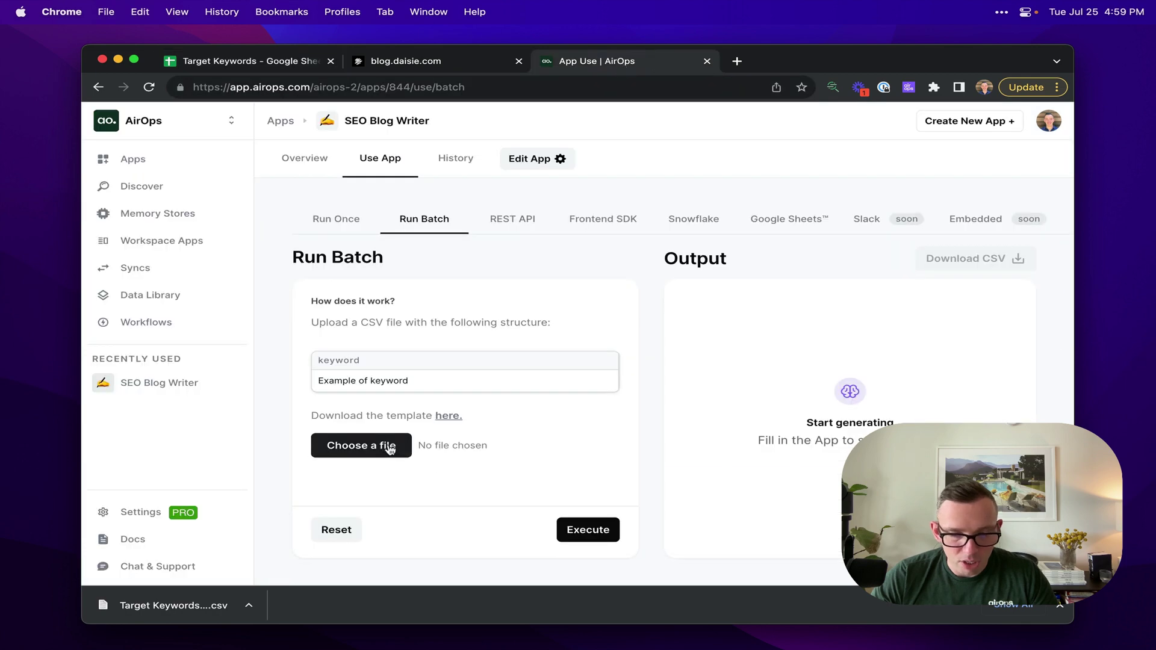
left_click(361, 446)
double_click(327, 174)
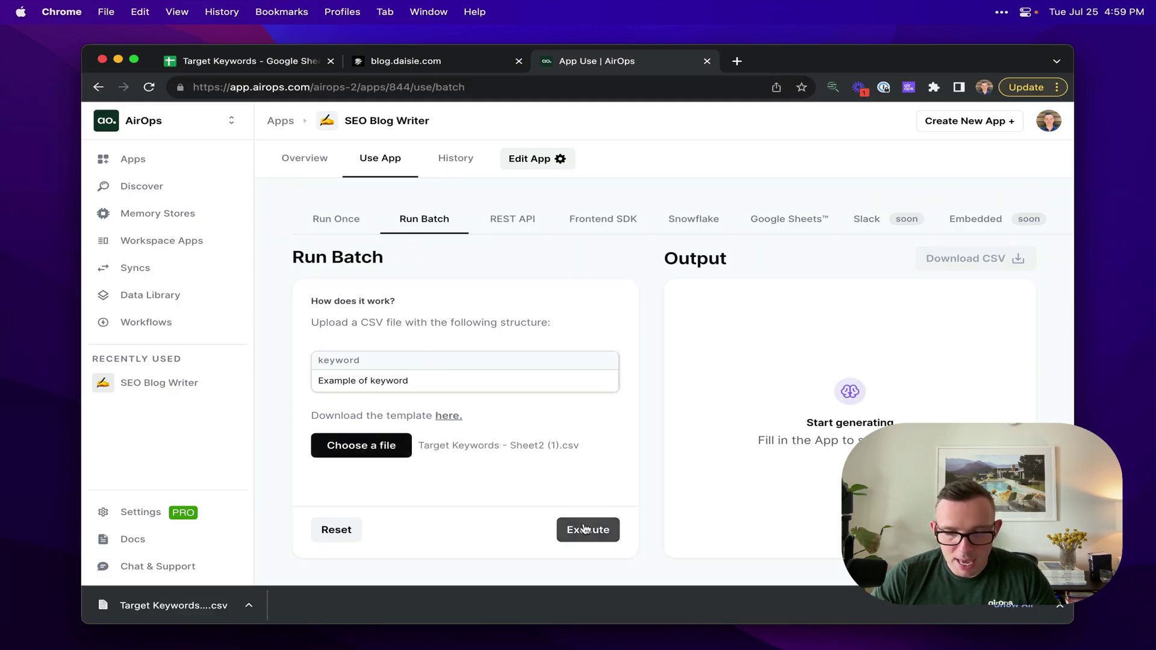
left_click(582, 529)
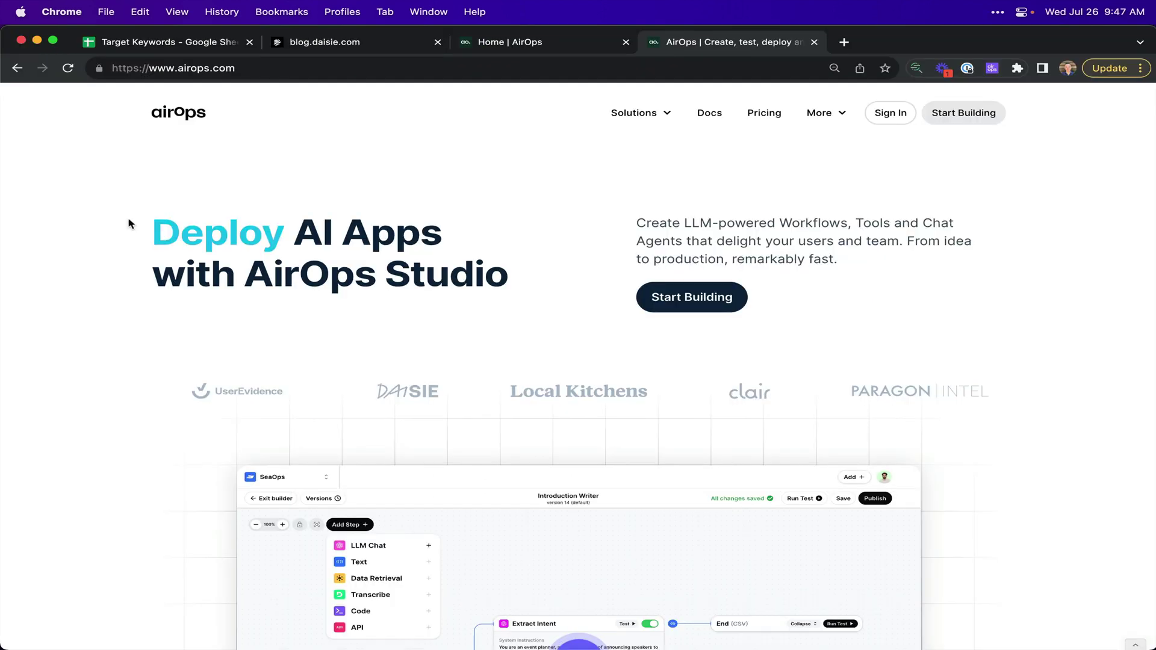
Review the Pro $49, Team $299/month and Enterprise Custom plans, then go back to the apps list.
left_click(771, 121)
scroll(217, 363, "down", 5)
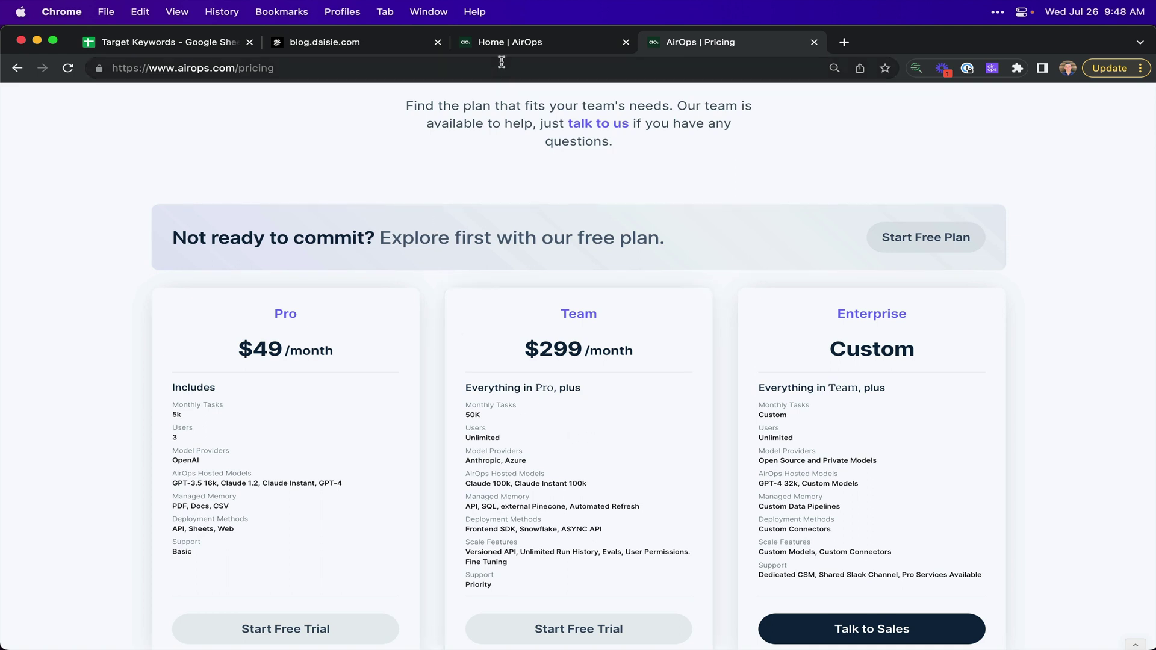
left_click(529, 48)
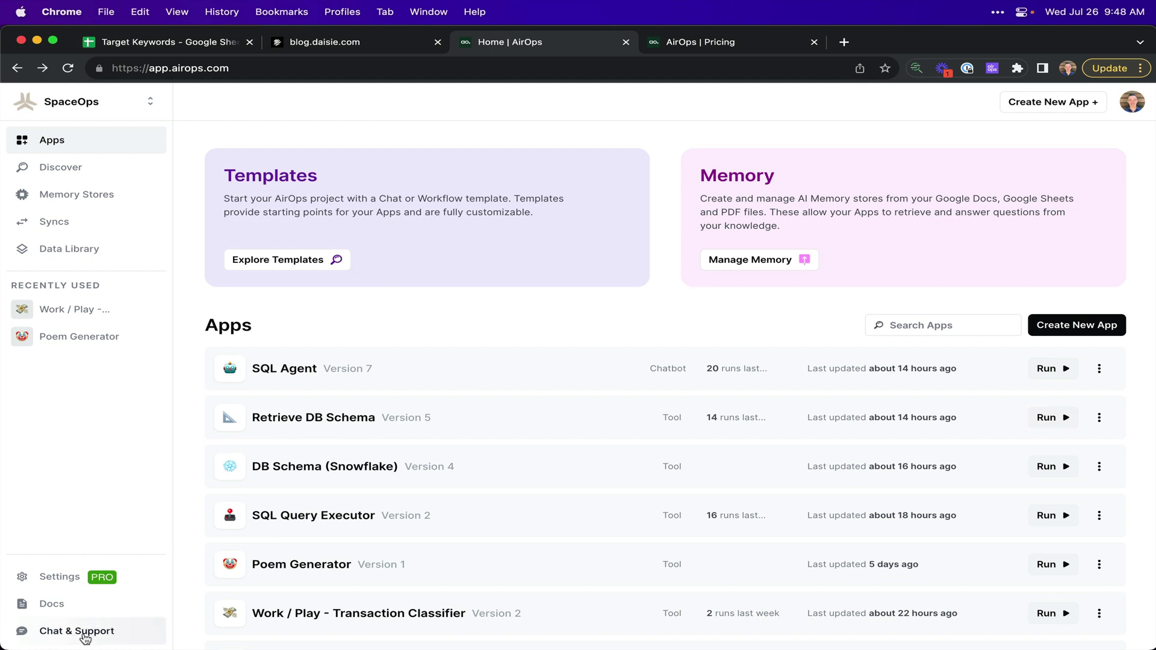
Peek at the SQL Agent Version 7 editor, open the support chat, and return to the home page.
left_click(988, 372)
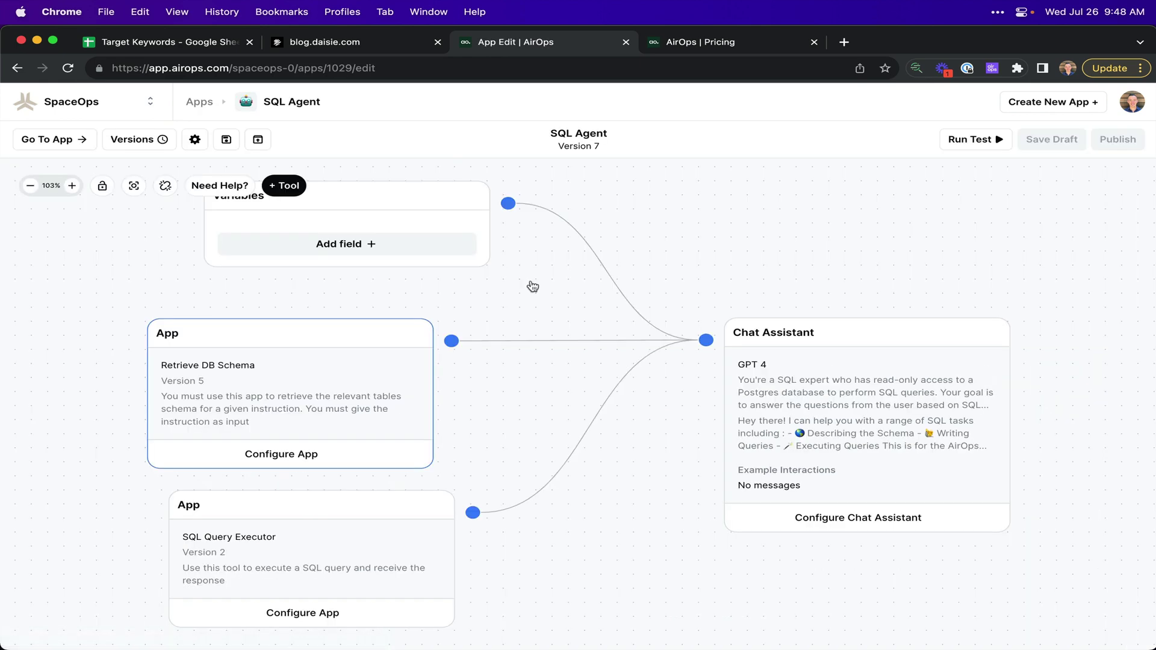
left_click(218, 185)
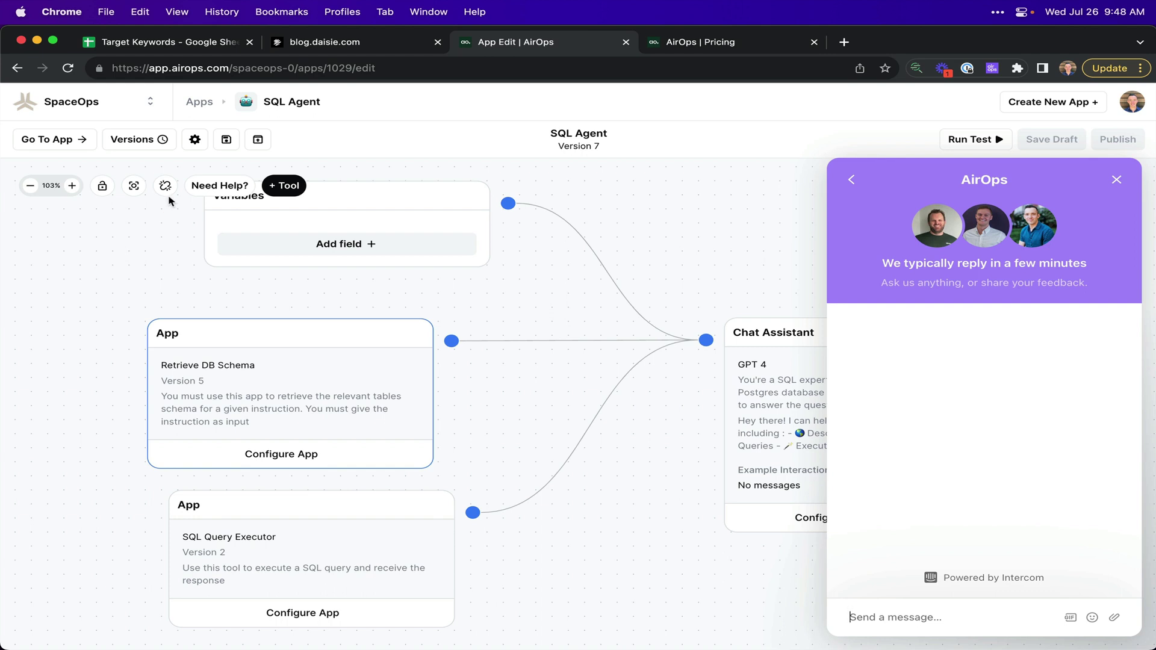
left_click(86, 105)
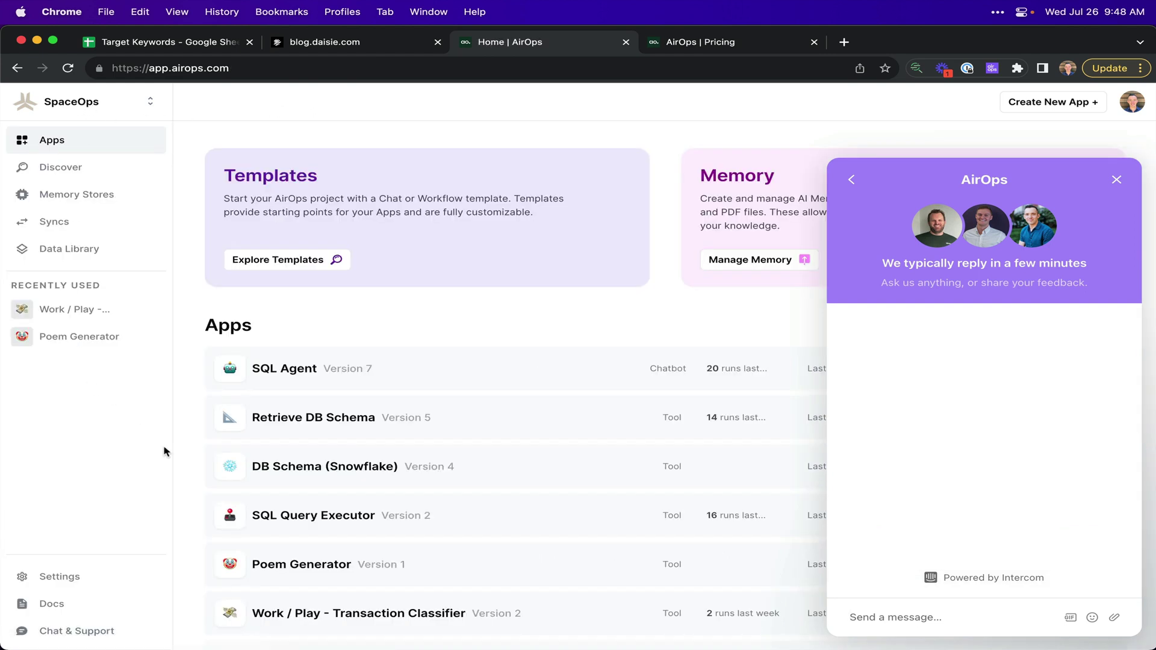